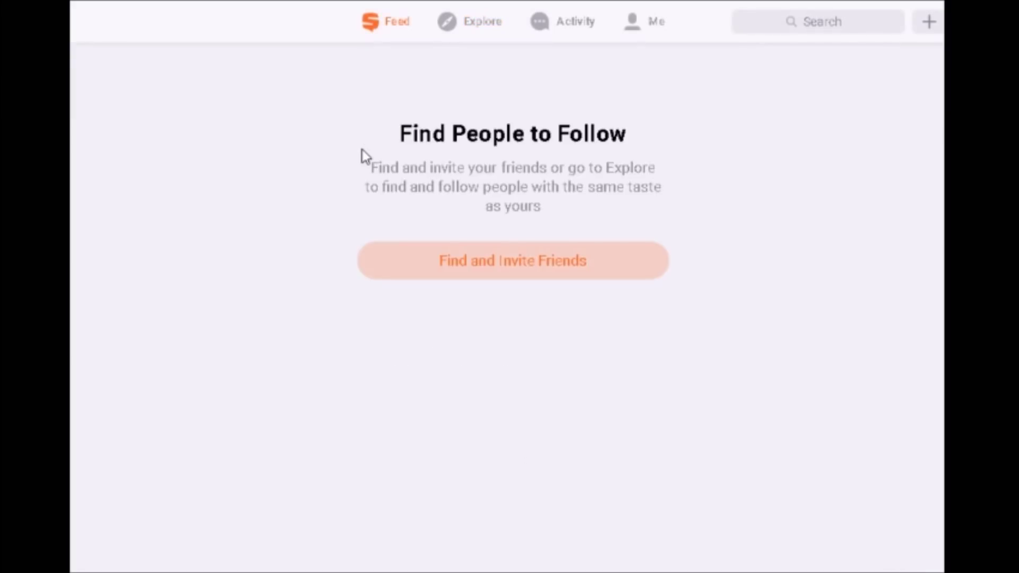
- Browse the coins on the Coin Opp profile's doubled dies shelf, then open the Error coins shelf
{"action": "left_click", "coordinate": [646, 31]}
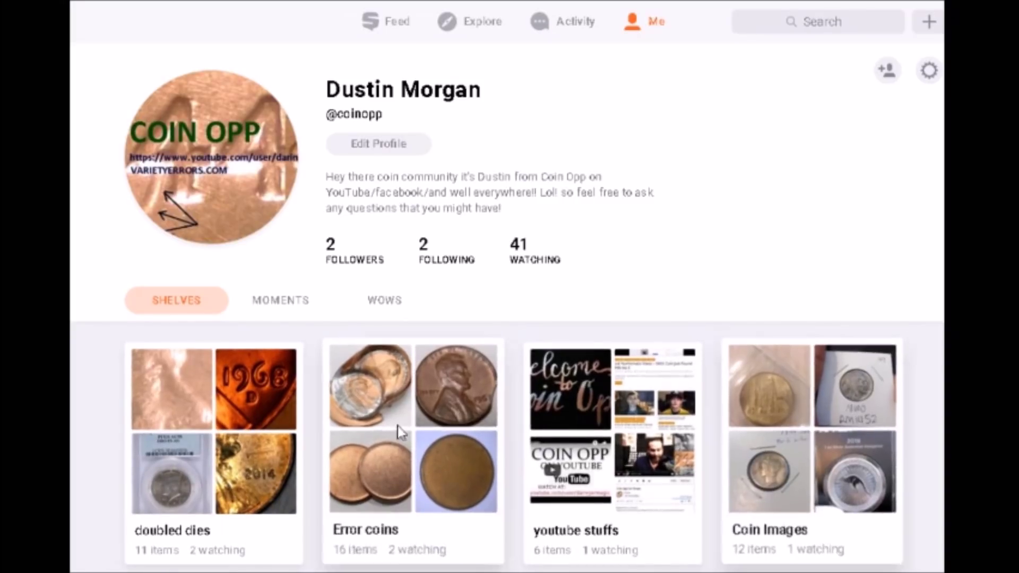
{"action": "left_click", "coordinate": [225, 431]}
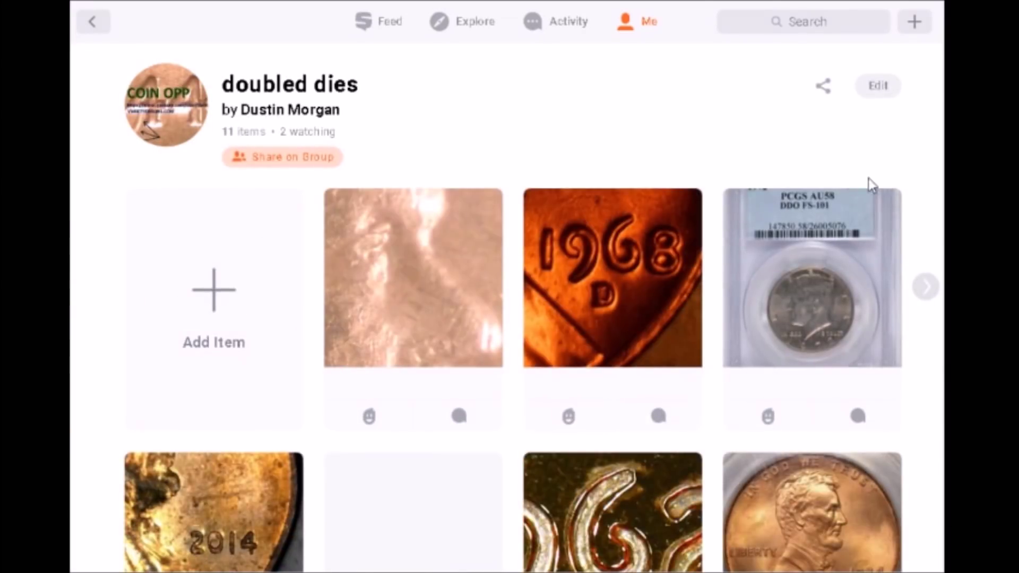
{"action": "scroll", "coordinate": [513, 308], "scroll_direction": "down", "scroll_amount": 8}
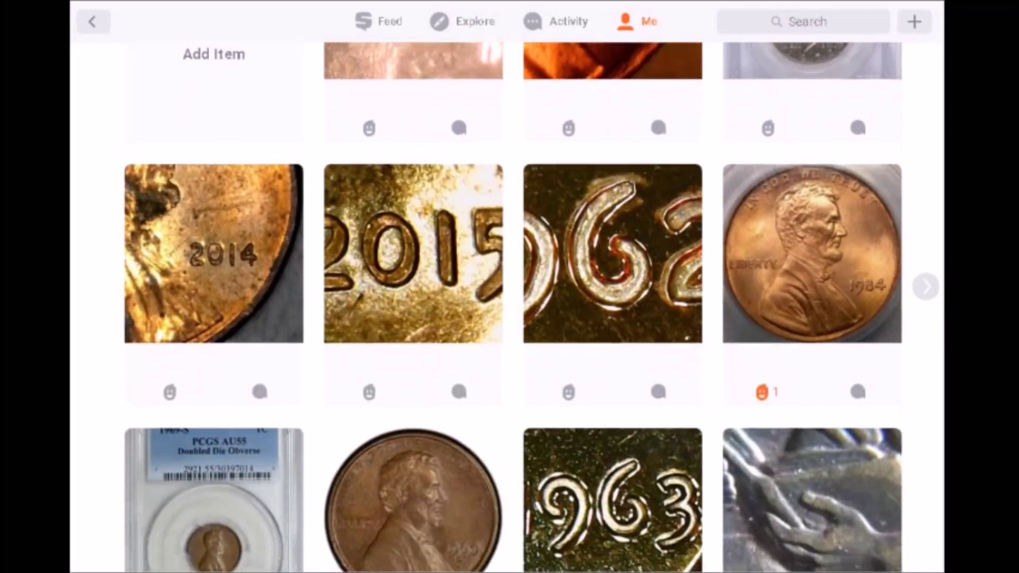
{"action": "scroll", "coordinate": [513, 308], "scroll_direction": "up", "scroll_amount": 8}
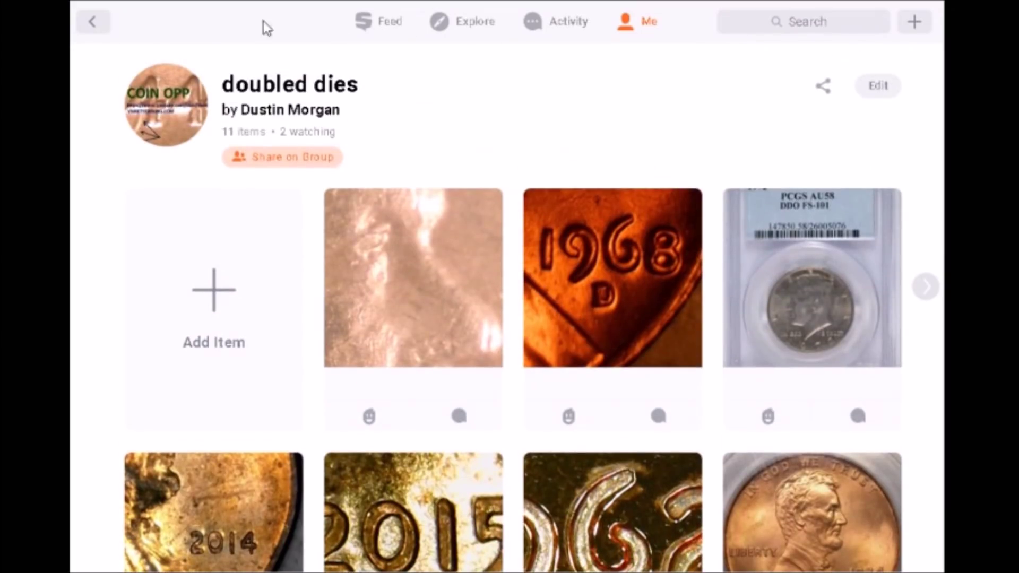
{"action": "left_click", "coordinate": [87, 22]}
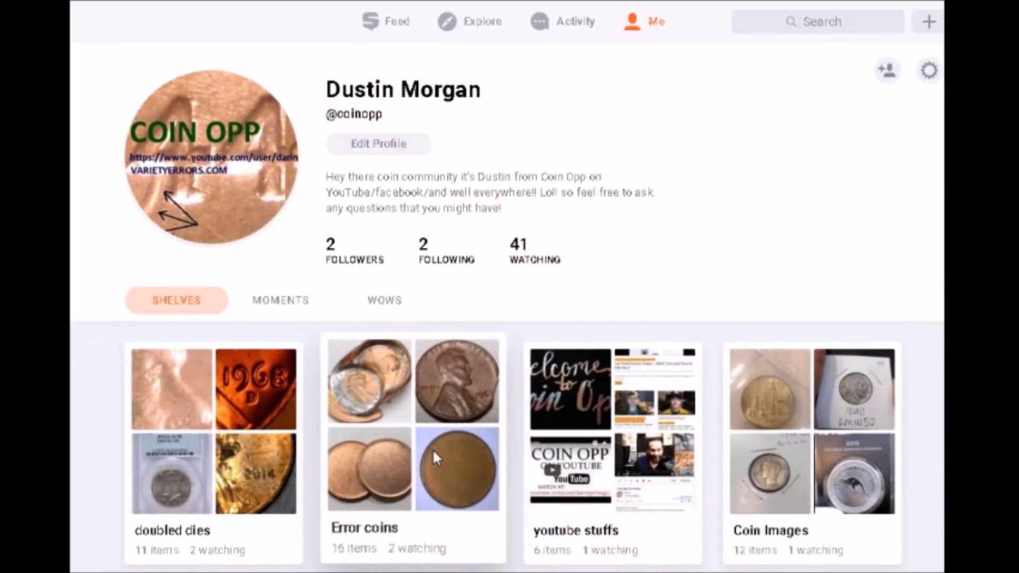
{"action": "left_click", "coordinate": [446, 427]}
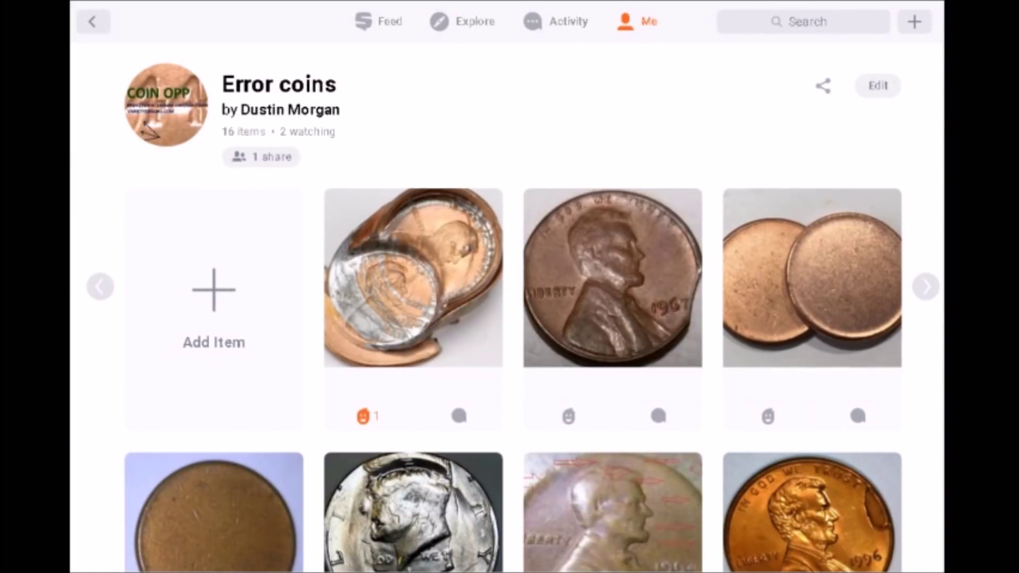
{"action": "scroll", "coordinate": [513, 313], "scroll_direction": "down", "scroll_amount": 2}
{"action": "scroll", "coordinate": [512, 308], "scroll_direction": "down", "scroll_amount": 10}
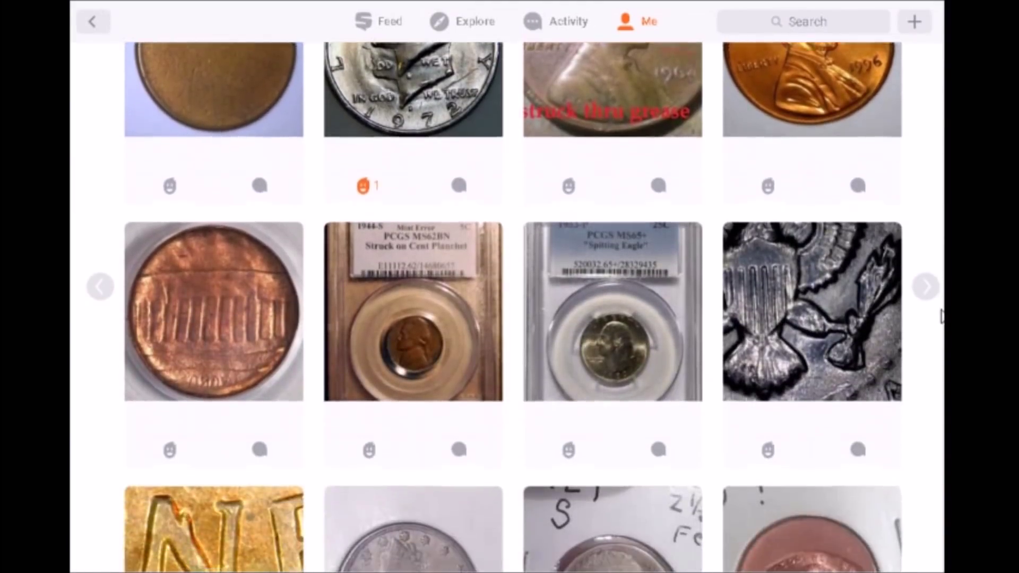
{"action": "scroll", "coordinate": [513, 308], "scroll_direction": "down", "scroll_amount": 3}
{"action": "scroll", "coordinate": [513, 308], "scroll_direction": "up", "scroll_amount": 15}
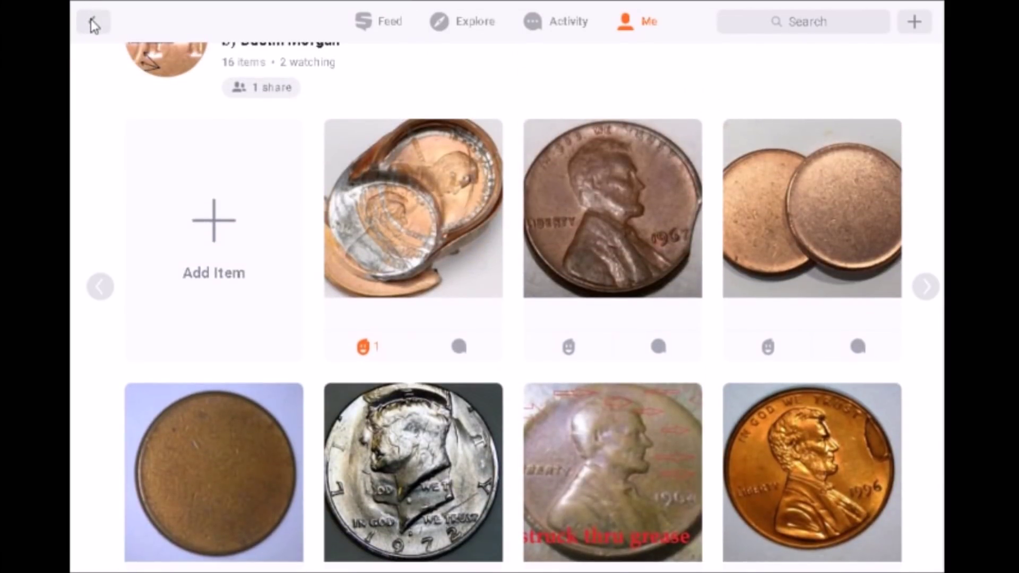
{"action": "left_click", "coordinate": [91, 20]}
{"action": "left_click", "coordinate": [643, 467]}
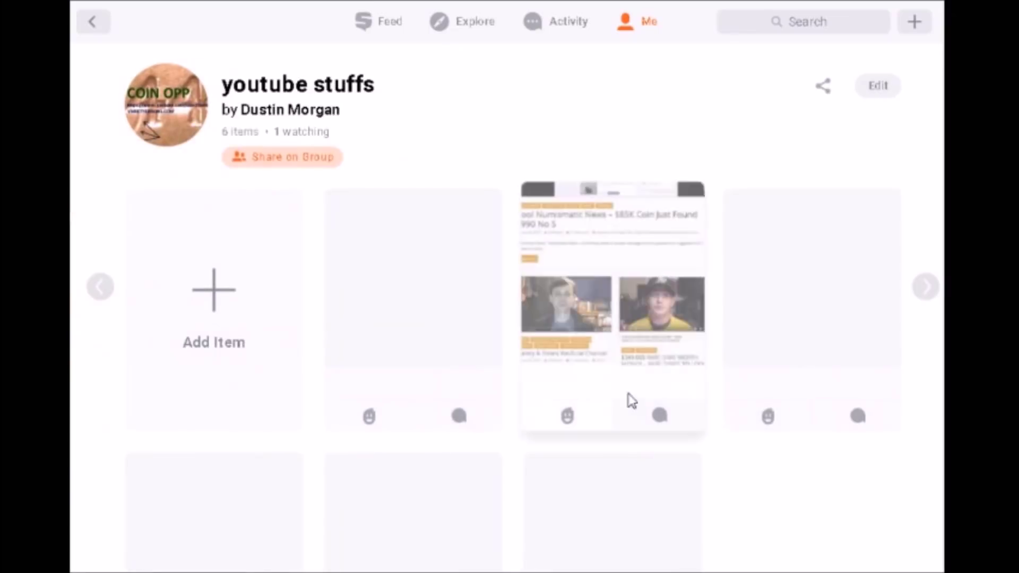
{"action": "scroll", "coordinate": [513, 308], "scroll_direction": "down", "scroll_amount": 3}
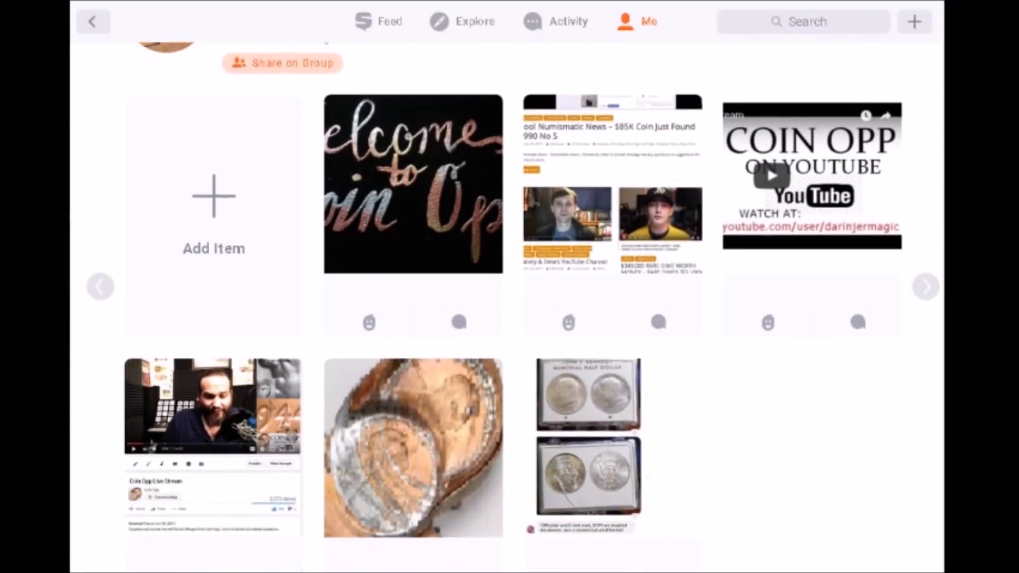
{"action": "scroll", "coordinate": [513, 276], "scroll_direction": "up", "scroll_amount": 3}
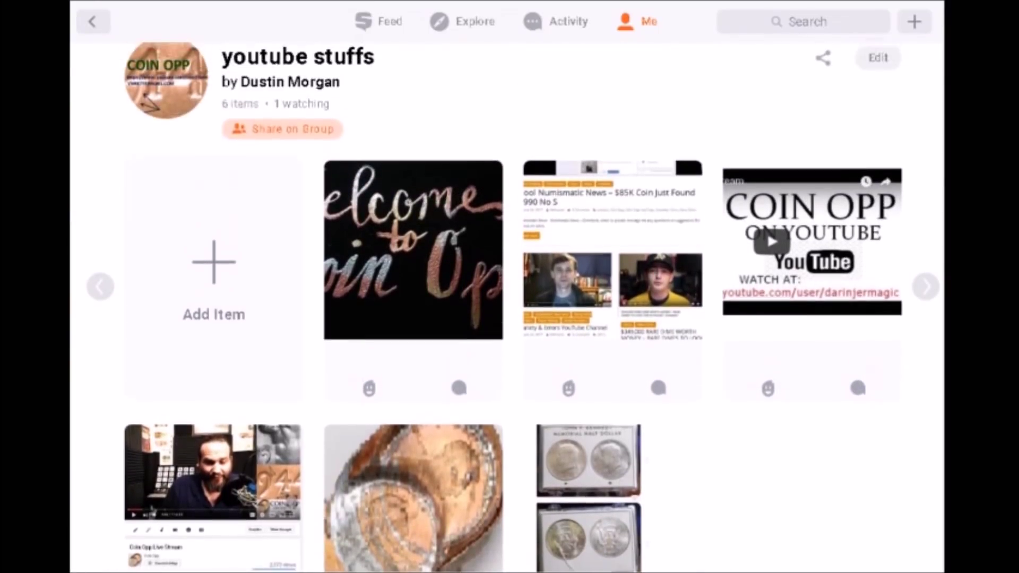
{"action": "left_click", "coordinate": [93, 25]}
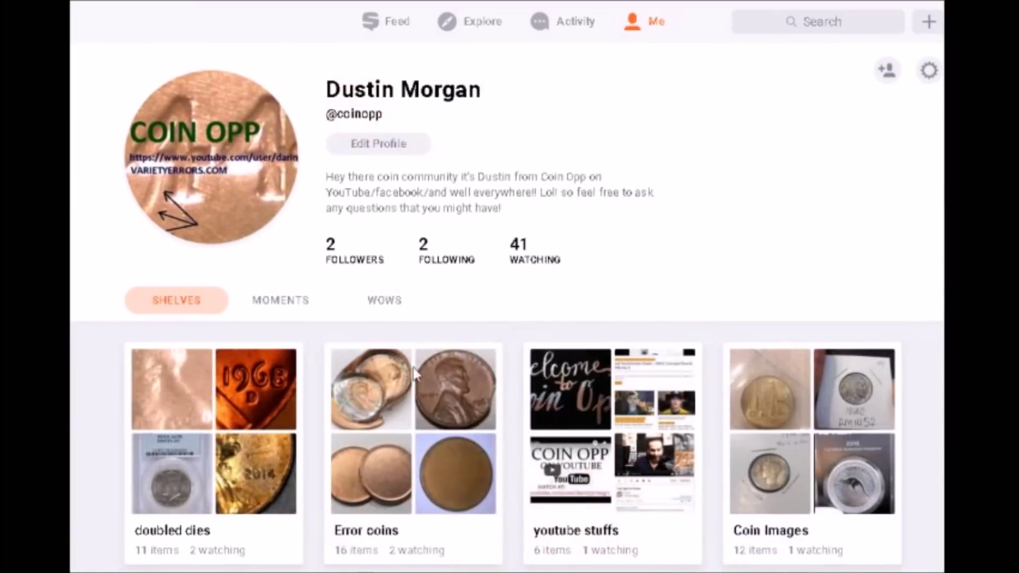
{"action": "left_click", "coordinate": [829, 423]}
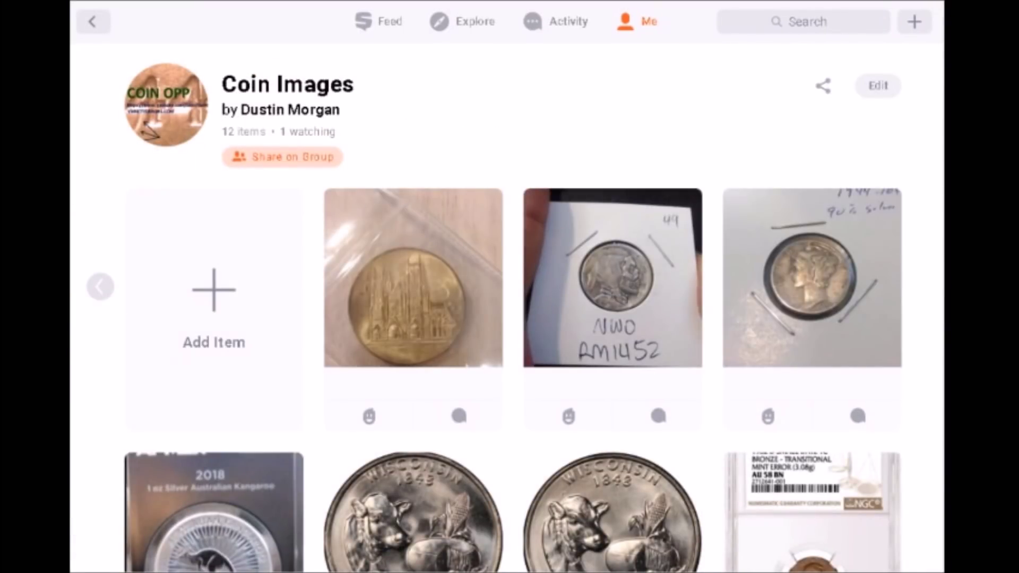
{"action": "scroll", "coordinate": [513, 307], "scroll_direction": "down", "scroll_amount": 5}
{"action": "scroll", "coordinate": [937, 432], "scroll_direction": "down", "scroll_amount": 5}
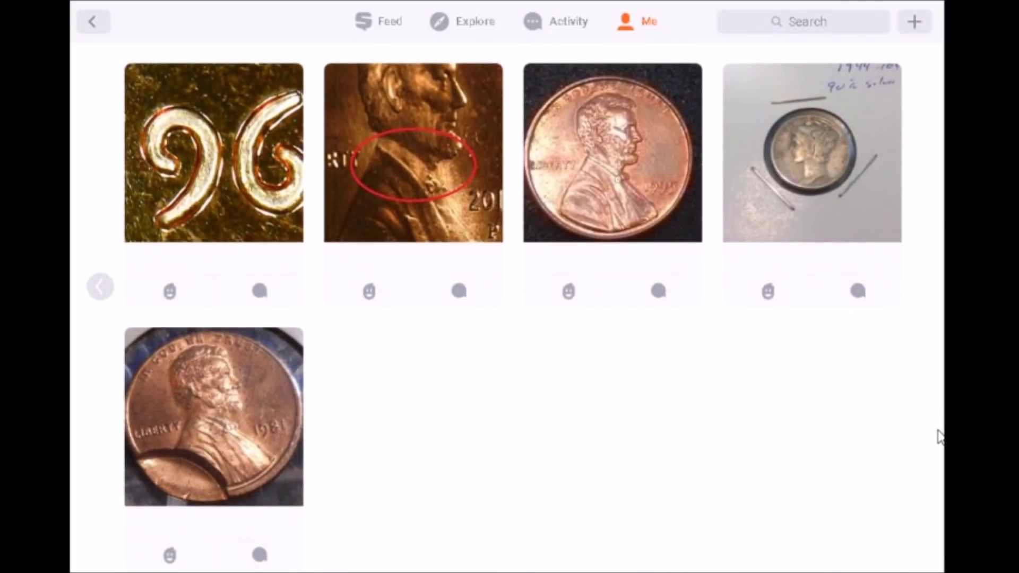
{"action": "scroll", "coordinate": [937, 432], "scroll_direction": "up", "scroll_amount": 10}
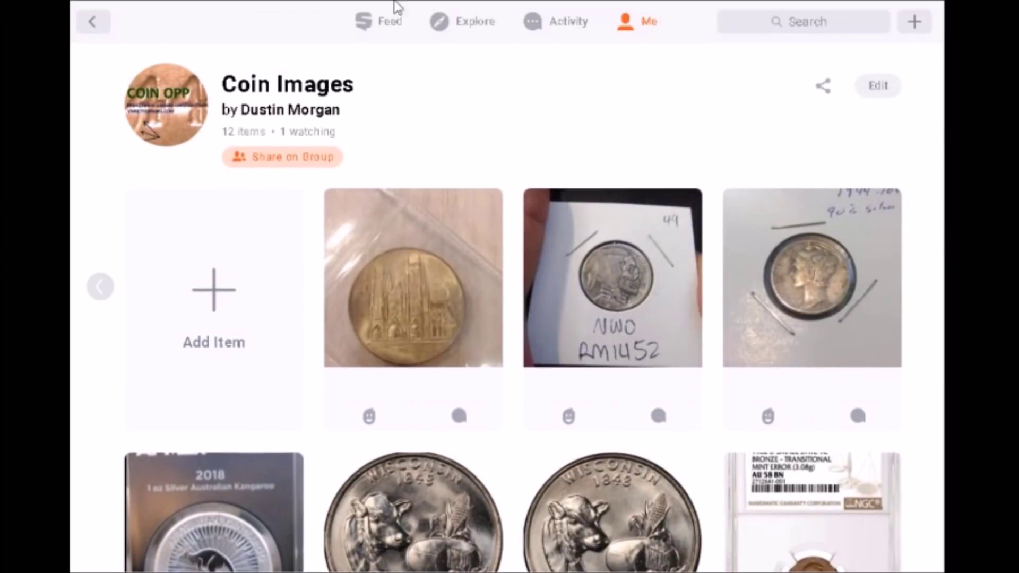
{"action": "left_click", "coordinate": [100, 22]}
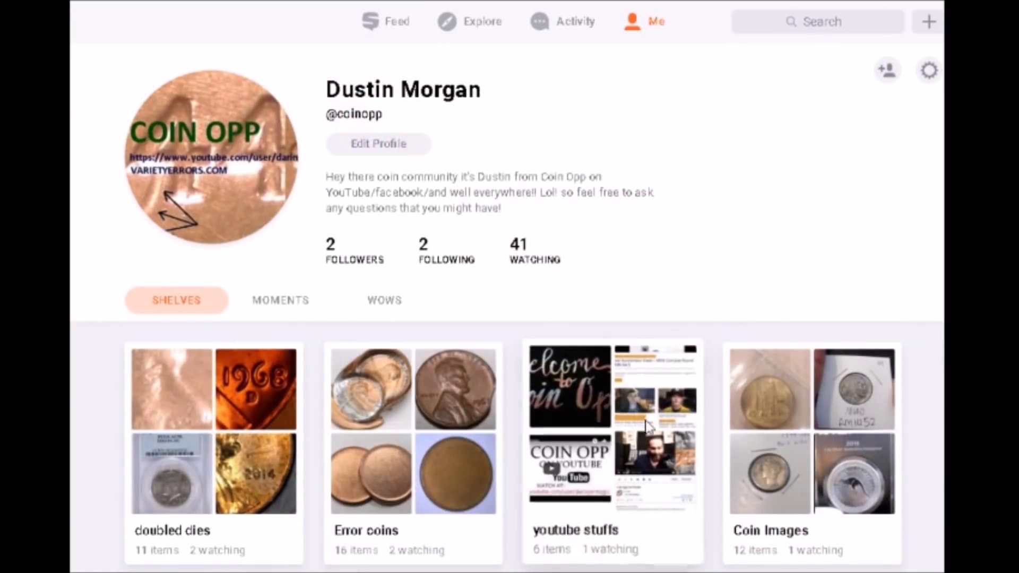
- Show the profile's moments, then search 'coin opp' and open the Coin Opp group page
{"action": "left_click", "coordinate": [272, 301]}
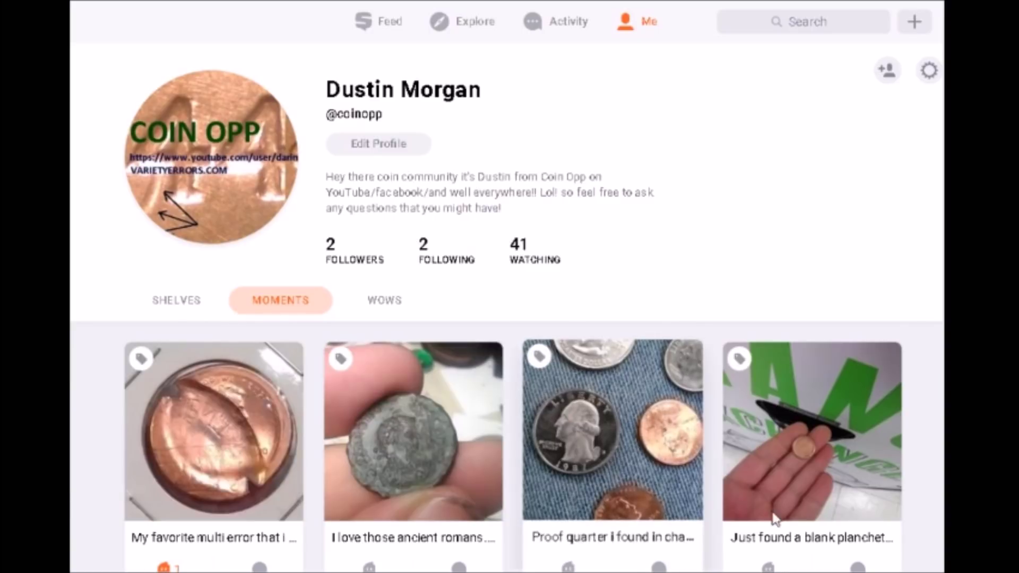
{"action": "left_click", "coordinate": [751, 22]}
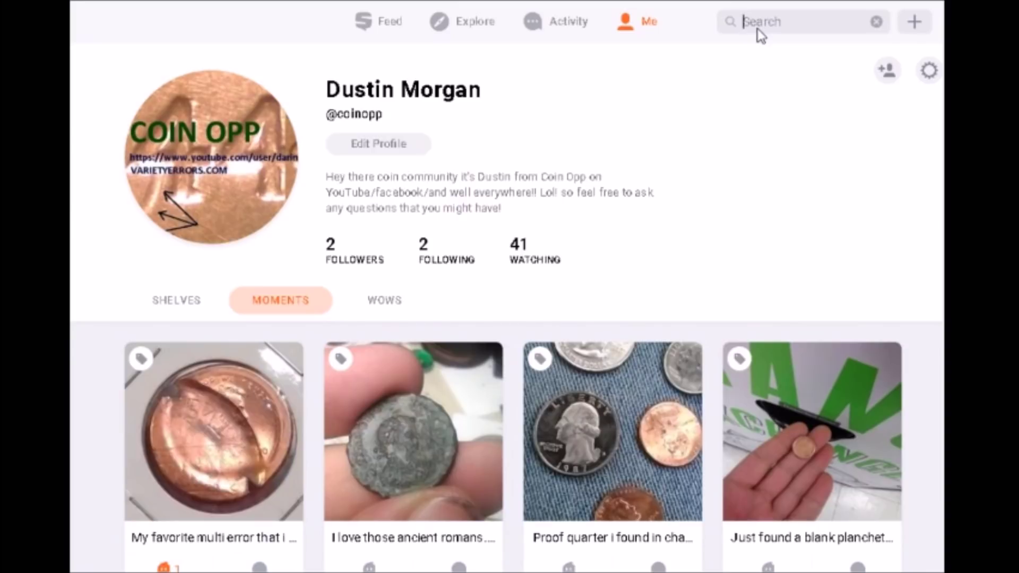
{"action": "type", "text": "coin opp"}
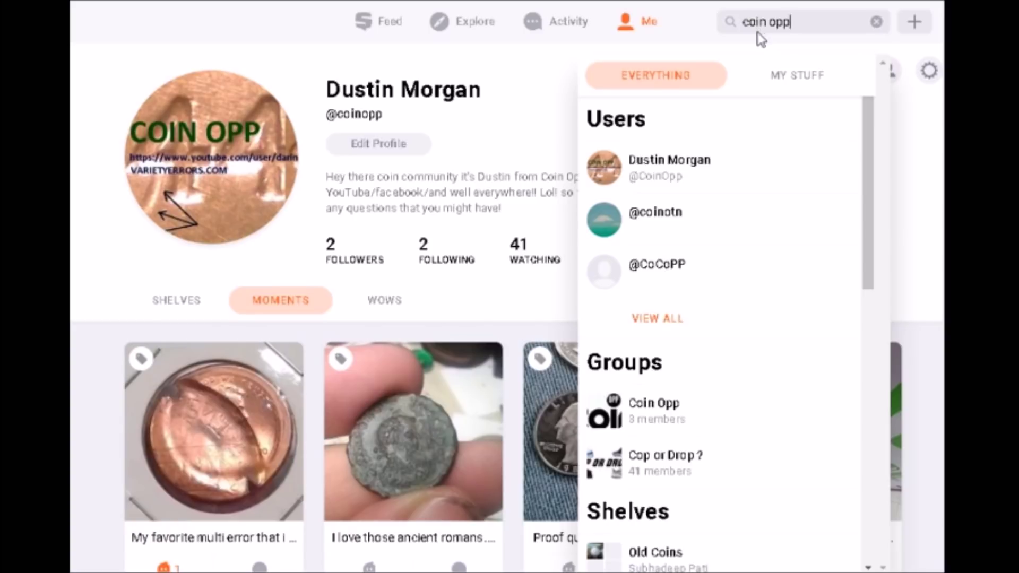
{"action": "left_click", "coordinate": [659, 416]}
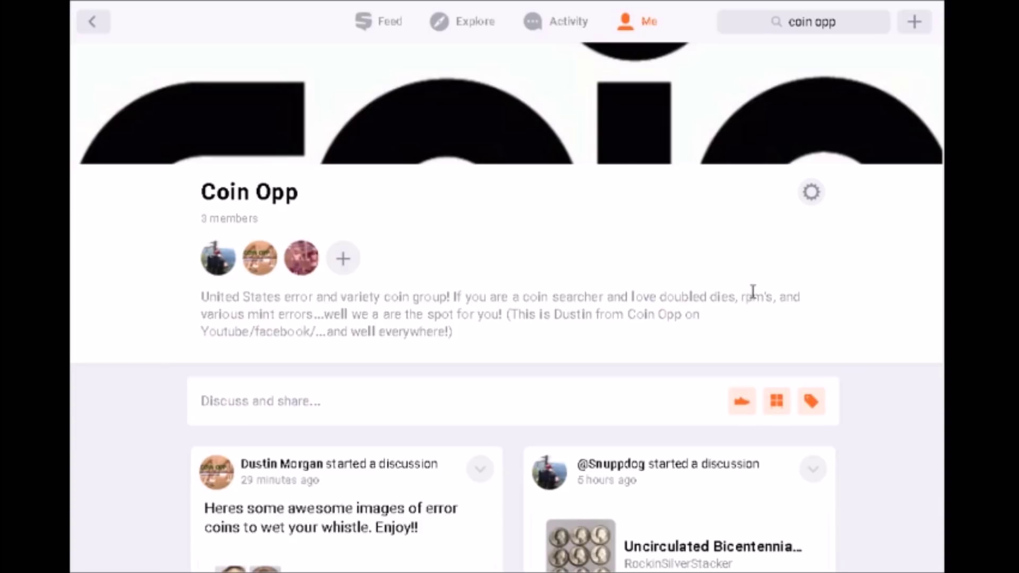
- Scroll through the Coin Opp group's discussions, then return to the Coin Opp profile's shelves
{"action": "scroll", "coordinate": [507, 307], "scroll_direction": "down", "scroll_amount": 2}
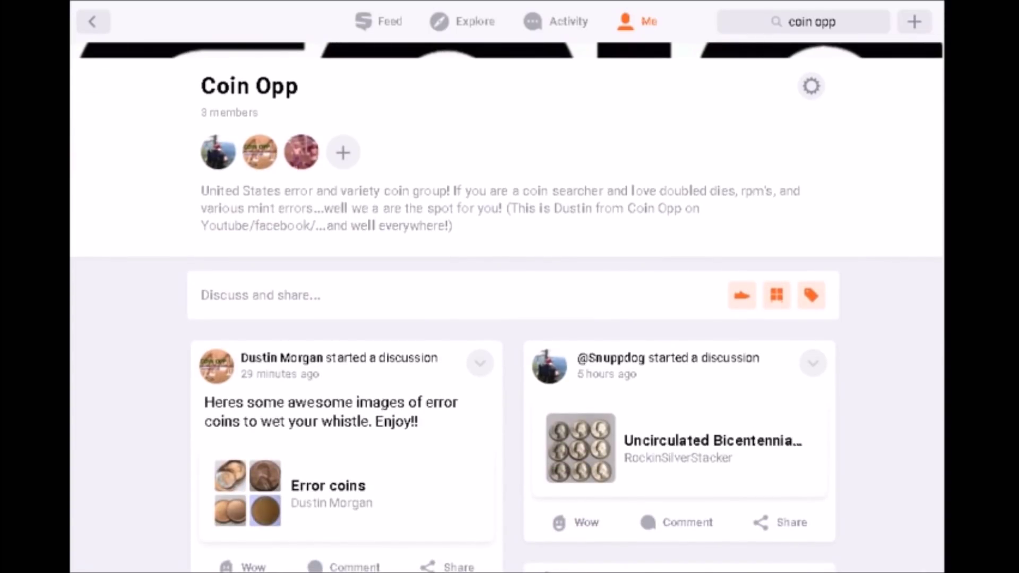
{"action": "scroll", "coordinate": [507, 308], "scroll_direction": "down", "scroll_amount": 7}
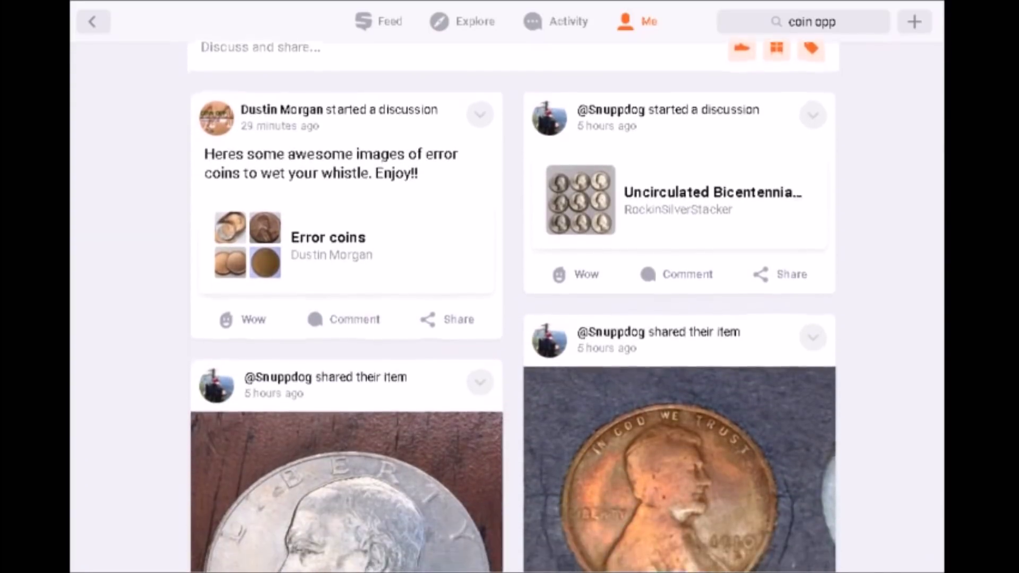
{"action": "scroll", "coordinate": [507, 307], "scroll_direction": "down", "scroll_amount": 6}
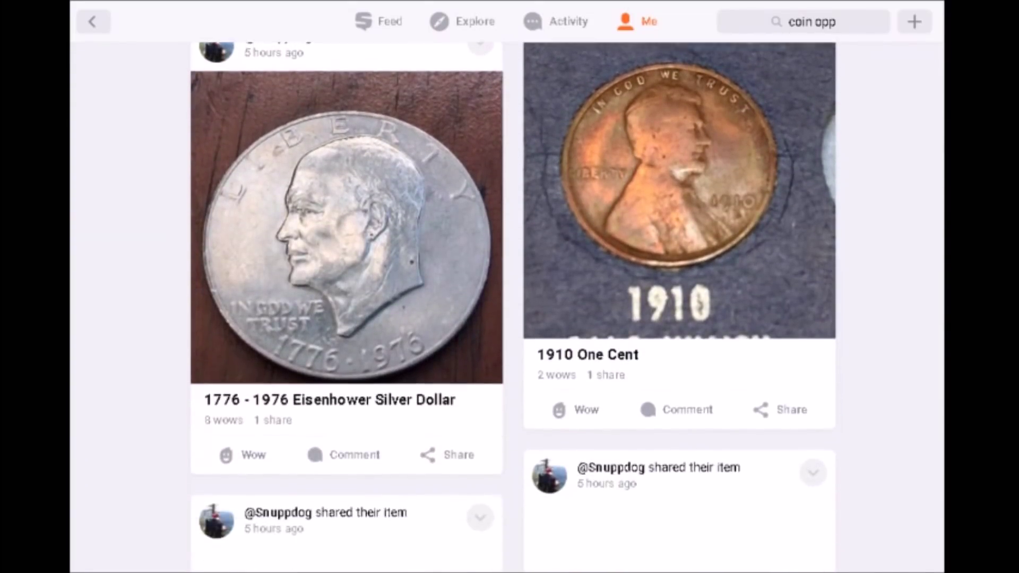
{"action": "scroll", "coordinate": [507, 307], "scroll_direction": "down", "scroll_amount": 5}
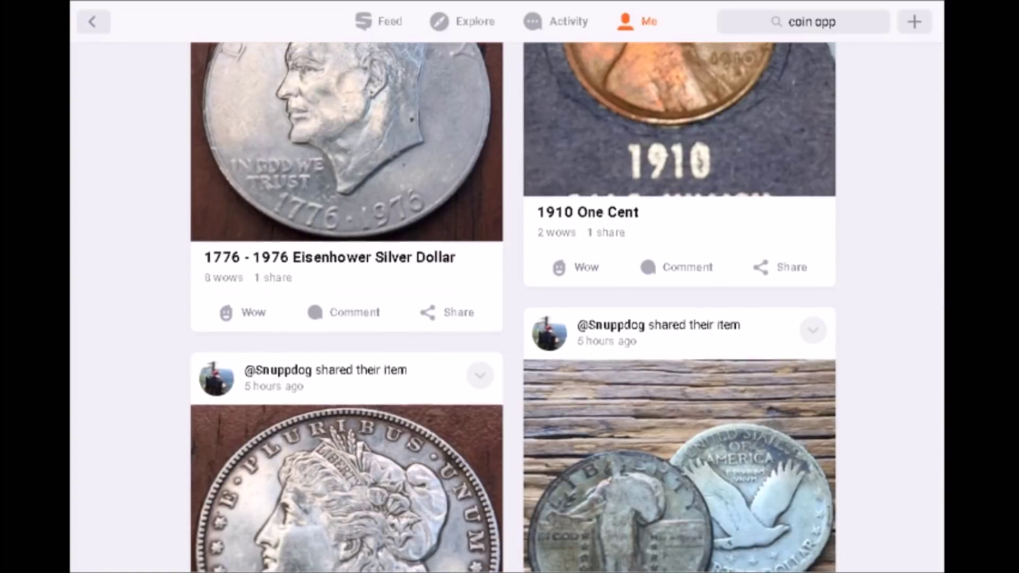
{"action": "scroll", "coordinate": [507, 307], "scroll_direction": "down", "scroll_amount": 2}
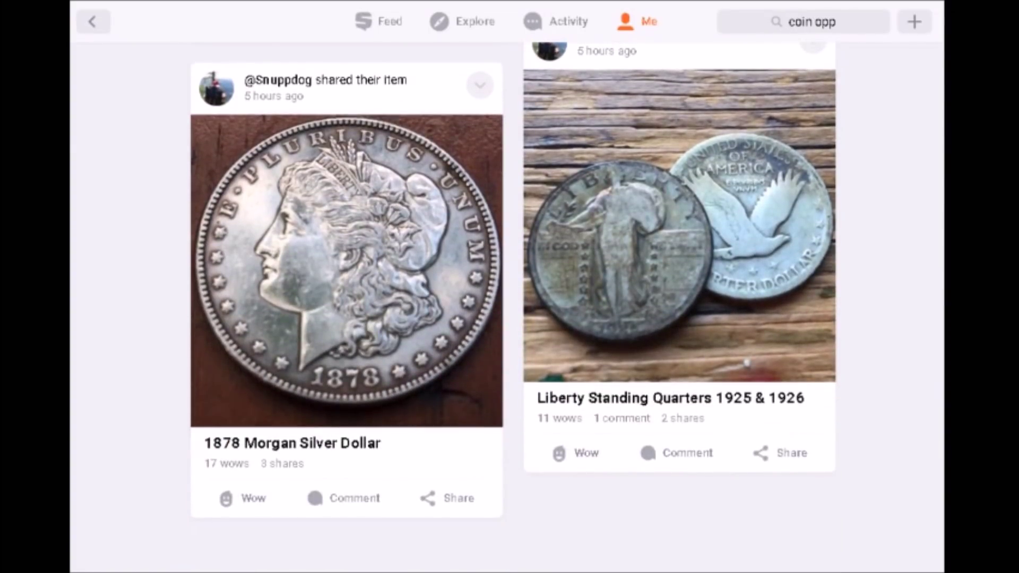
{"action": "scroll", "coordinate": [507, 308], "scroll_direction": "down", "scroll_amount": 1}
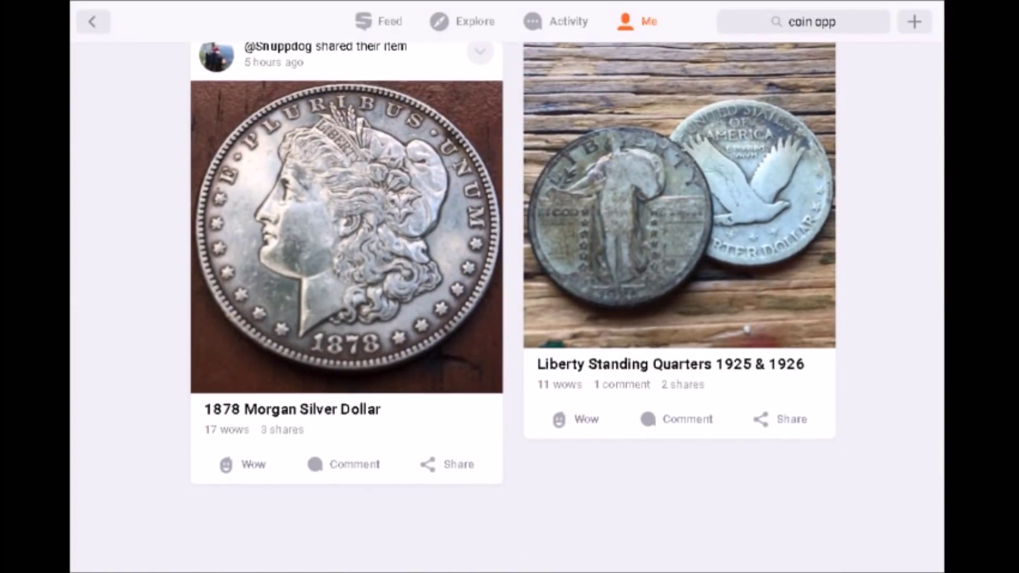
{"action": "scroll", "coordinate": [507, 307], "scroll_direction": "up", "scroll_amount": 13}
{"action": "scroll", "coordinate": [507, 308], "scroll_direction": "up", "scroll_amount": 8}
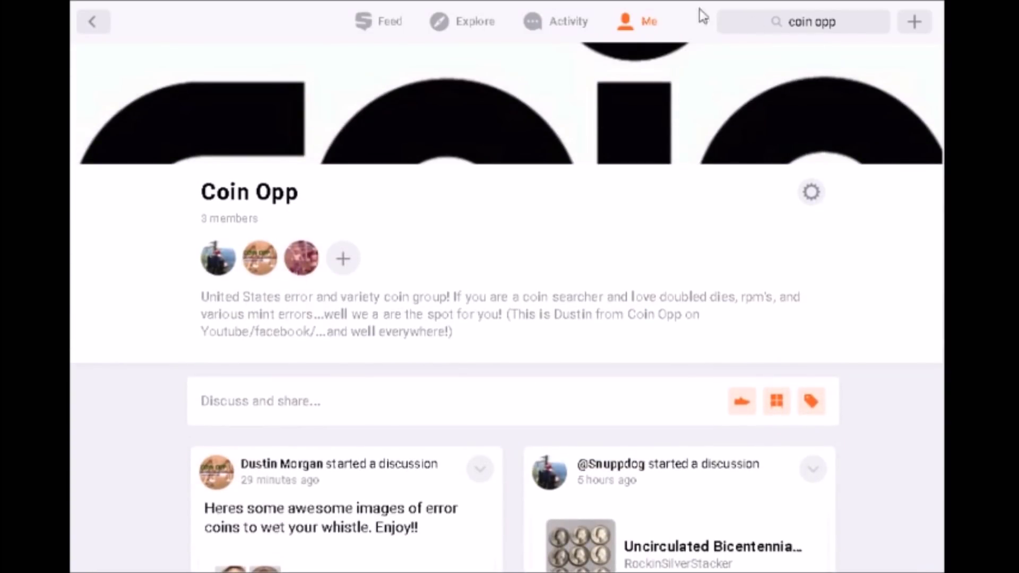
{"action": "left_click", "coordinate": [630, 21]}
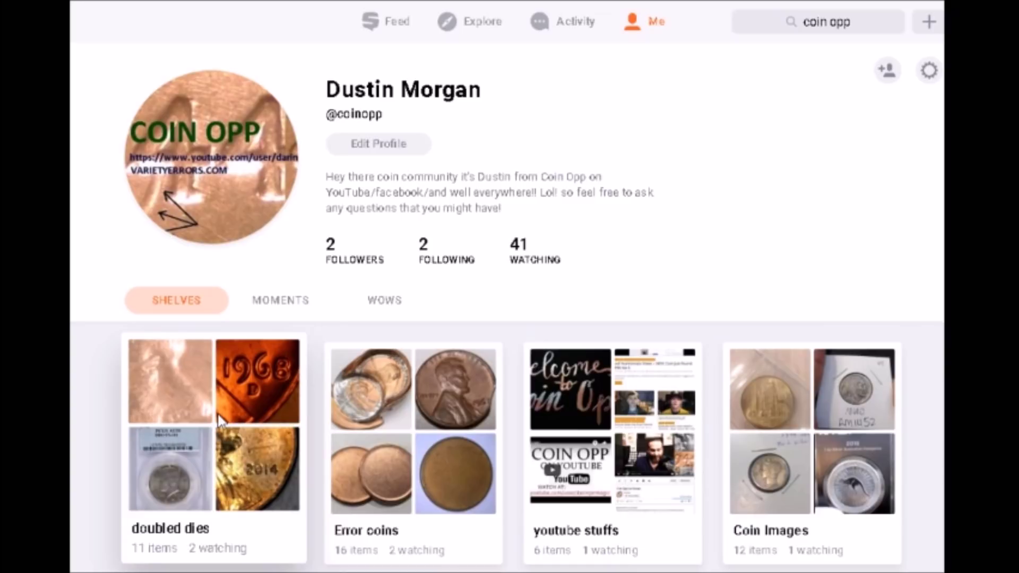
- Open the 2015 ddo coin from the doubled dies shelf to view its $1.00 price and $15.00 value
{"action": "left_click", "coordinate": [220, 419]}
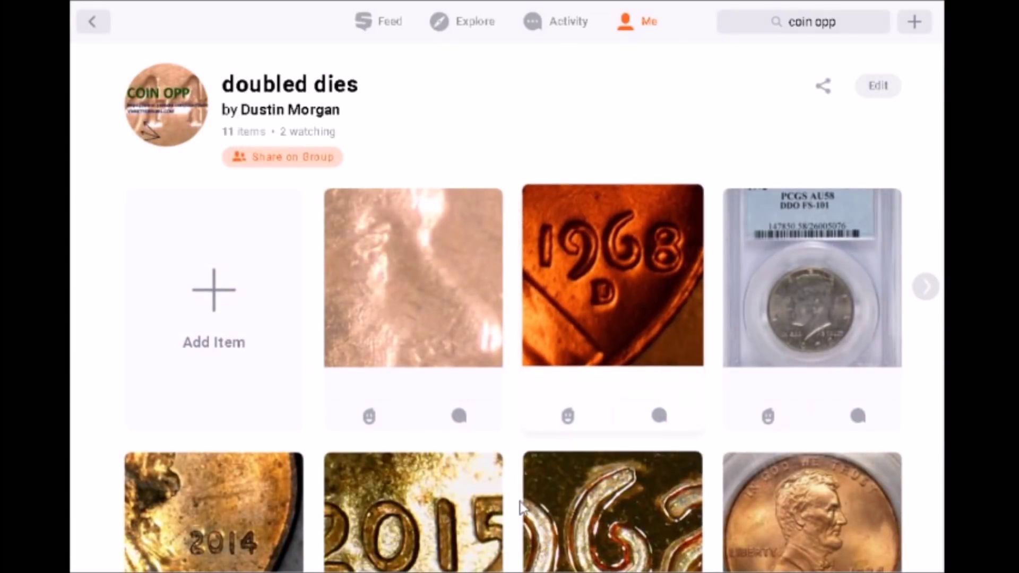
{"action": "left_click", "coordinate": [424, 527]}
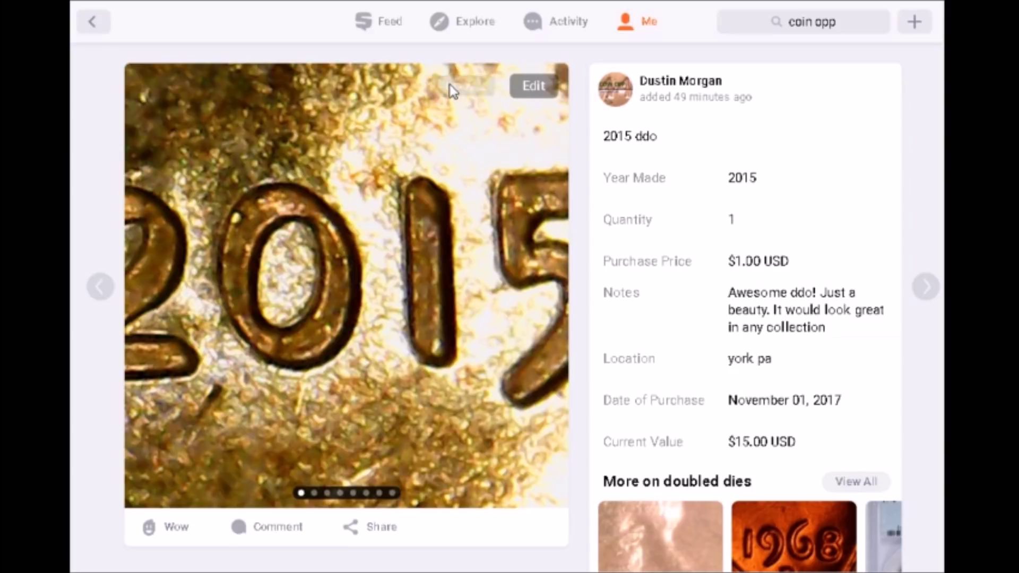
{"action": "scroll", "coordinate": [451, 80], "scroll_direction": "up", "scroll_amount": 2}
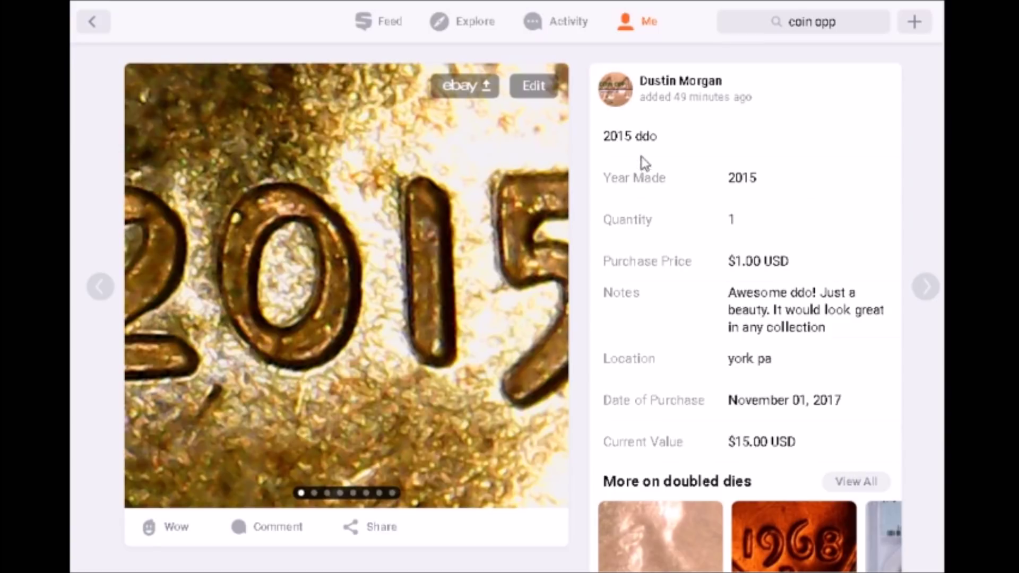
- Start an eBay listing for the 2015 ddo coin with category Other Coins & Paper Money
{"action": "left_click", "coordinate": [450, 90]}
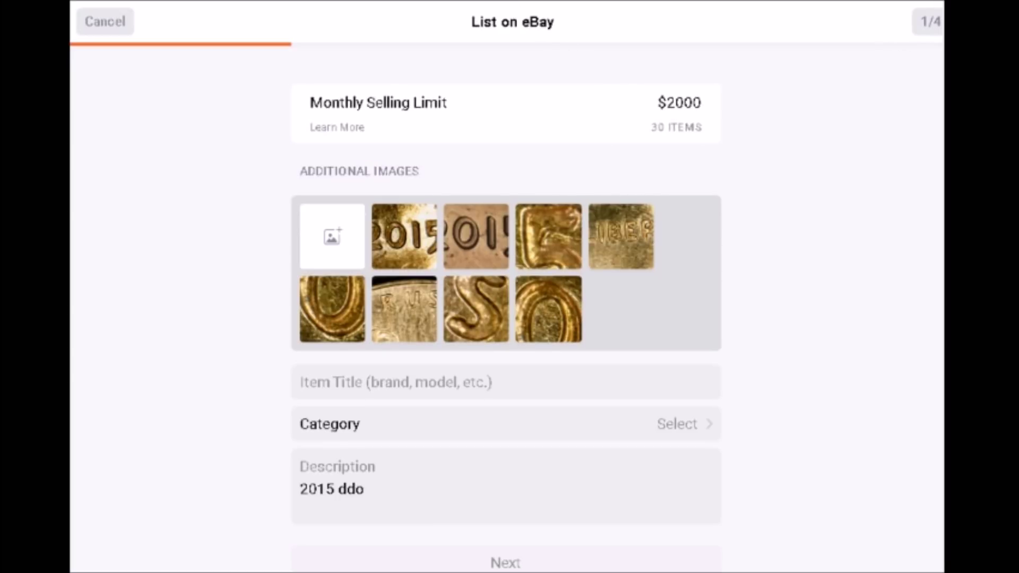
{"action": "triple_click", "coordinate": [379, 103]}
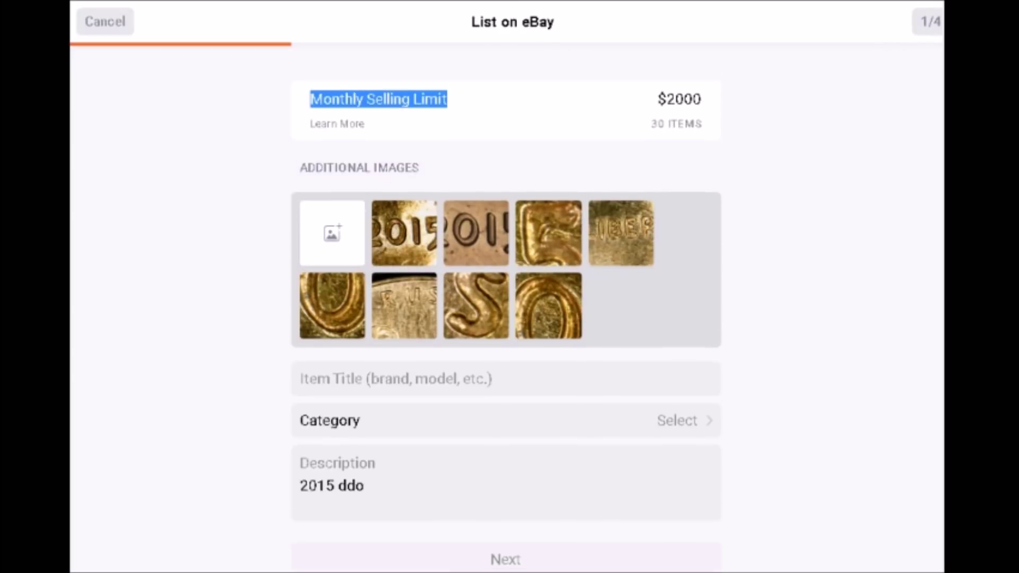
{"action": "scroll", "coordinate": [932, 233], "scroll_direction": "down", "scroll_amount": 1}
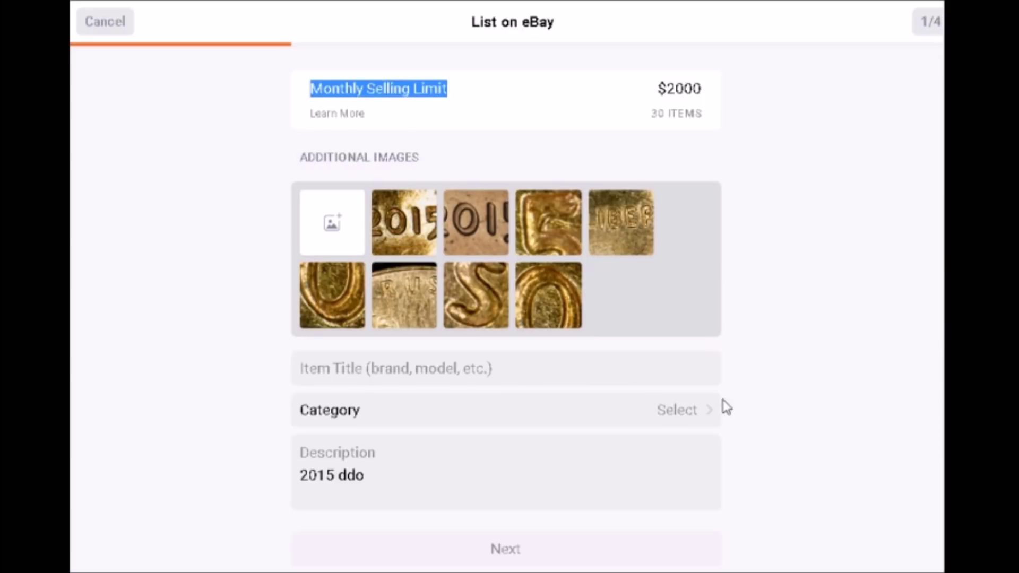
{"action": "left_click", "coordinate": [680, 422]}
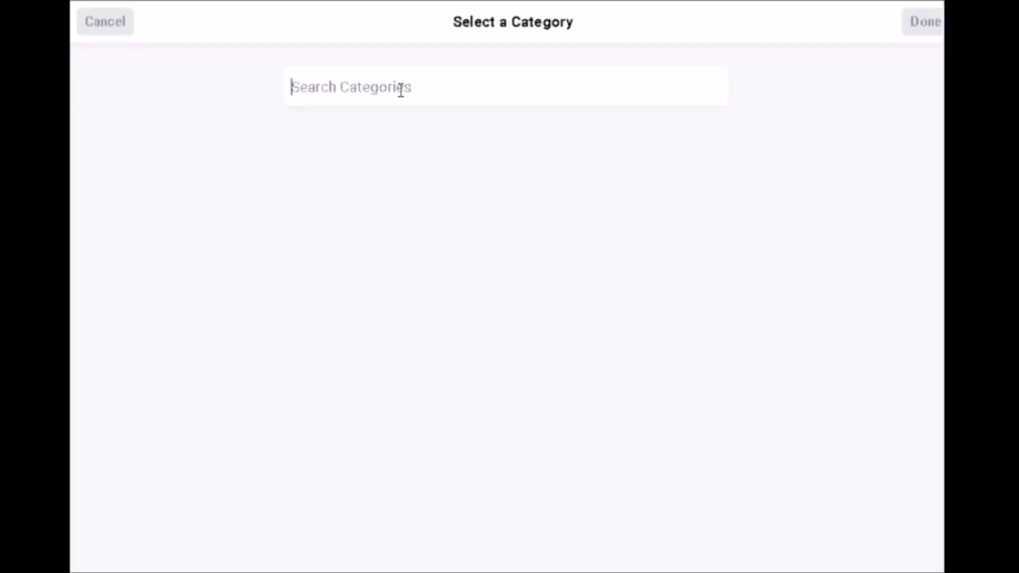
{"action": "left_click", "coordinate": [401, 88]}
{"action": "type", "text": "coins"}
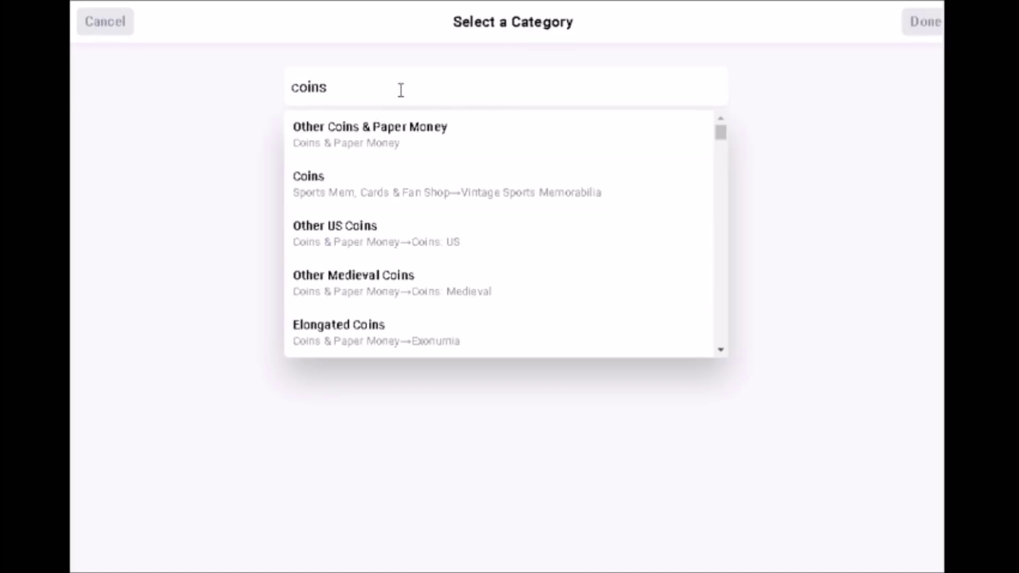
{"action": "left_click", "coordinate": [387, 139]}
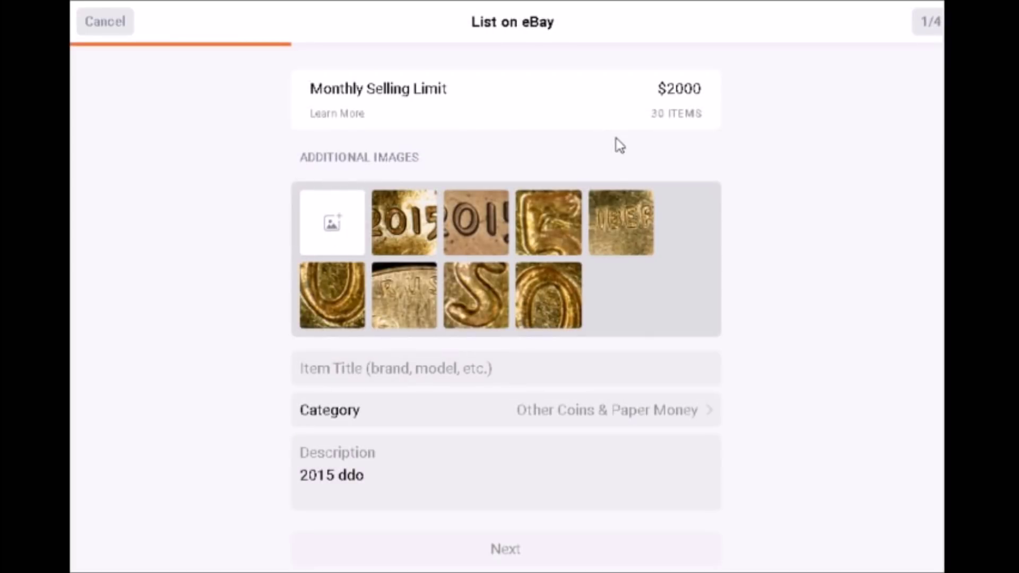
- Cancel and discard the eBay listing draft, returning to the Coin Opp profile
{"action": "left_click", "coordinate": [104, 21]}
{"action": "left_click", "coordinate": [164, 70]}
{"action": "left_click", "coordinate": [645, 24]}
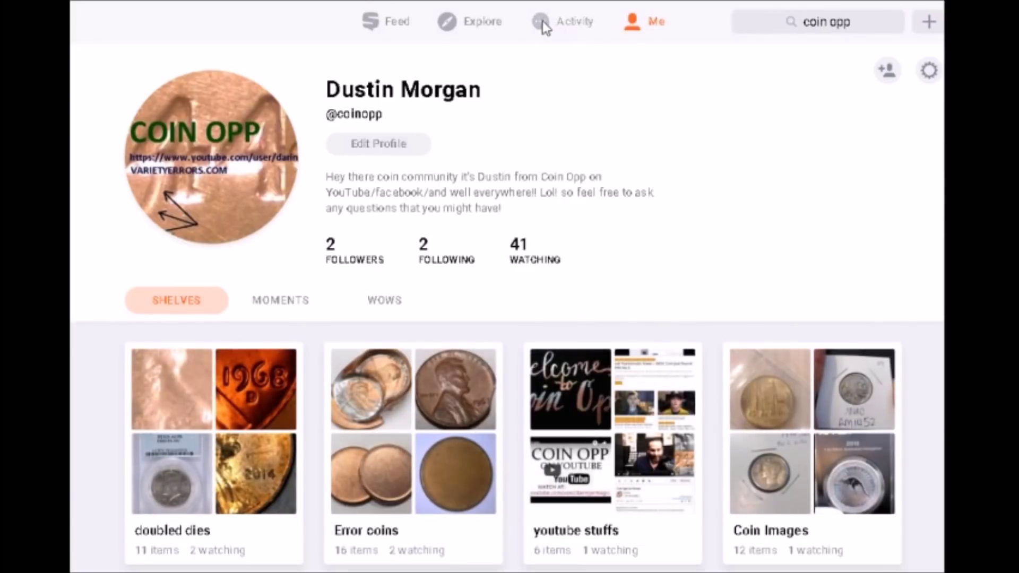
{"action": "left_click", "coordinate": [543, 23]}
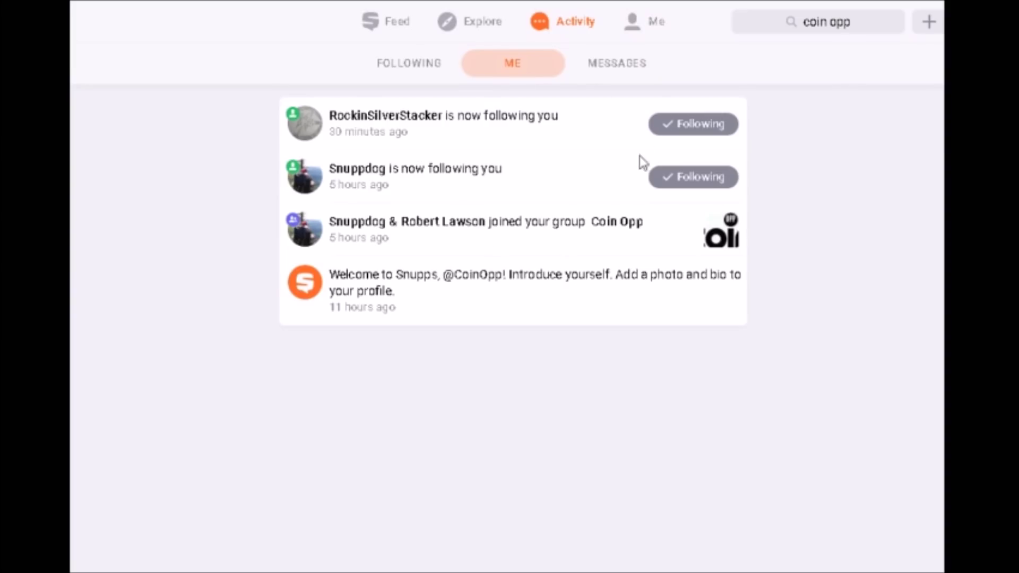
{"action": "left_click", "coordinate": [630, 23]}
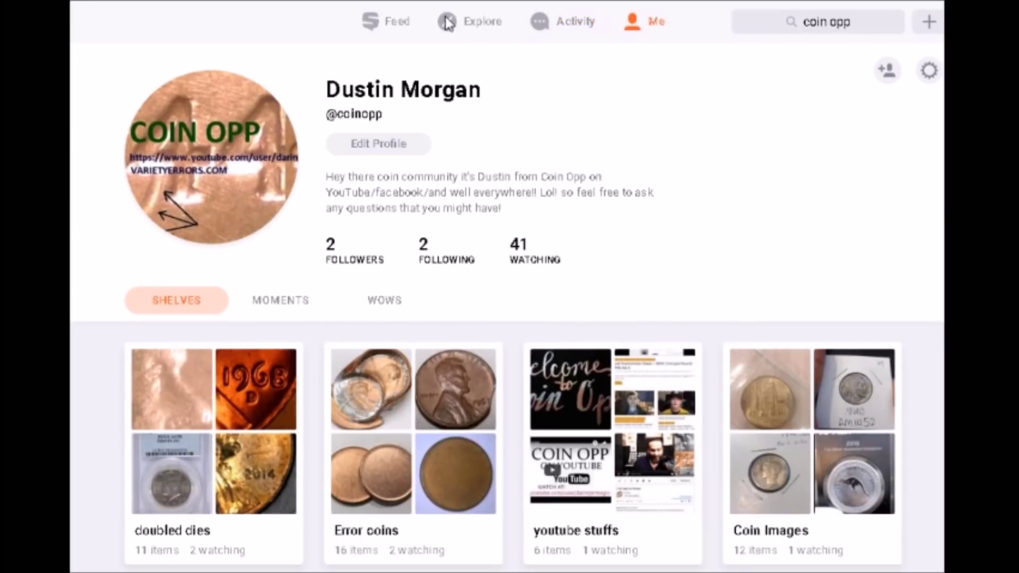
{"action": "left_click", "coordinate": [447, 23]}
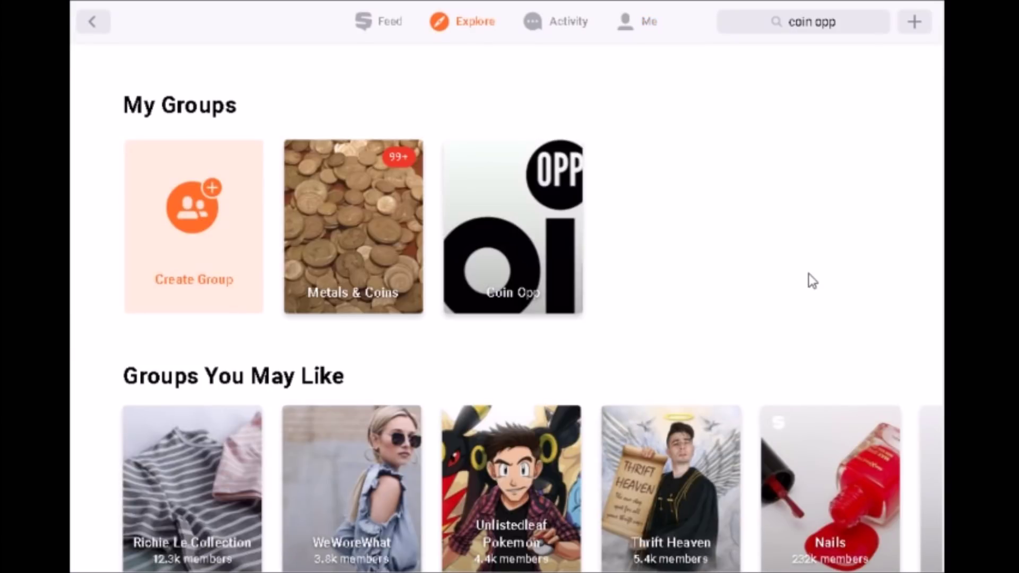
{"action": "left_click", "coordinate": [372, 255]}
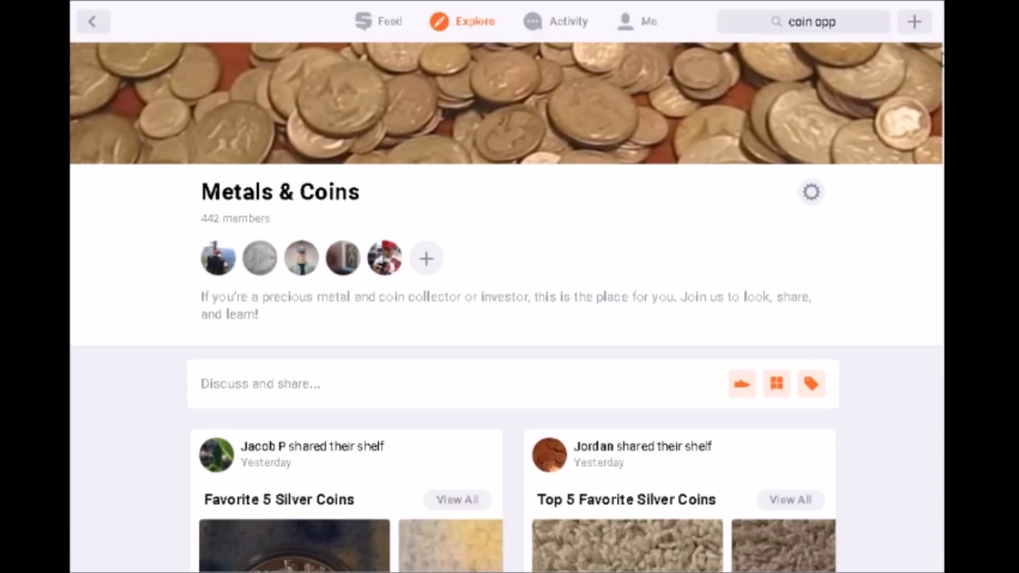
{"action": "scroll", "coordinate": [507, 308], "scroll_direction": "down", "scroll_amount": 20}
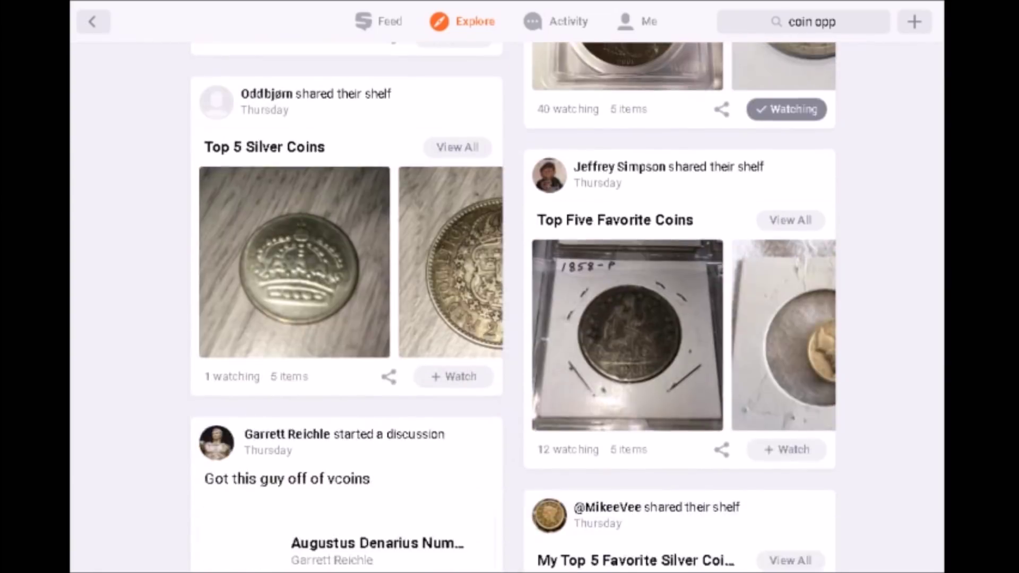
{"action": "scroll", "coordinate": [507, 308], "scroll_direction": "down", "scroll_amount": 20}
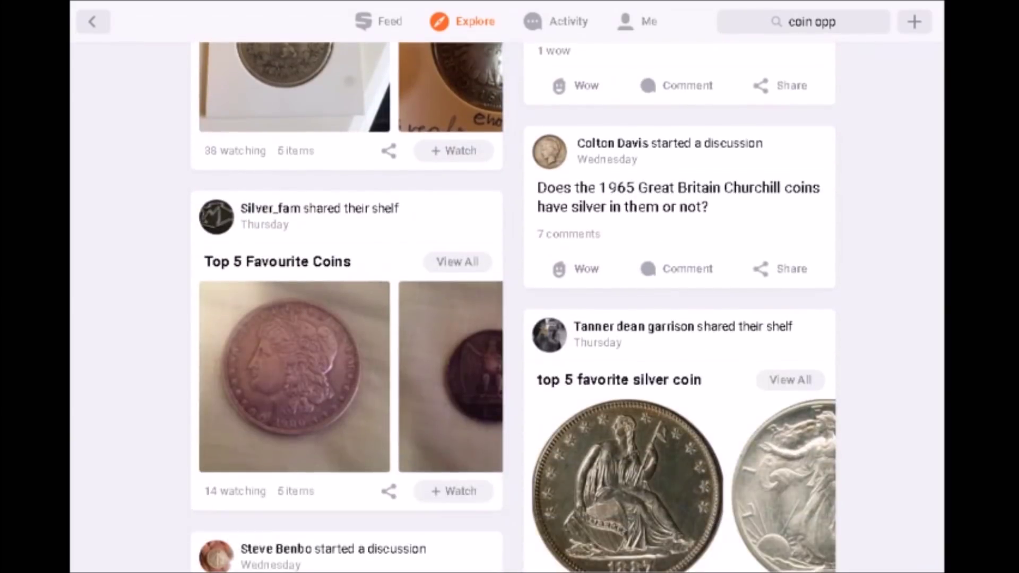
{"action": "scroll", "coordinate": [507, 308], "scroll_direction": "down", "scroll_amount": 15}
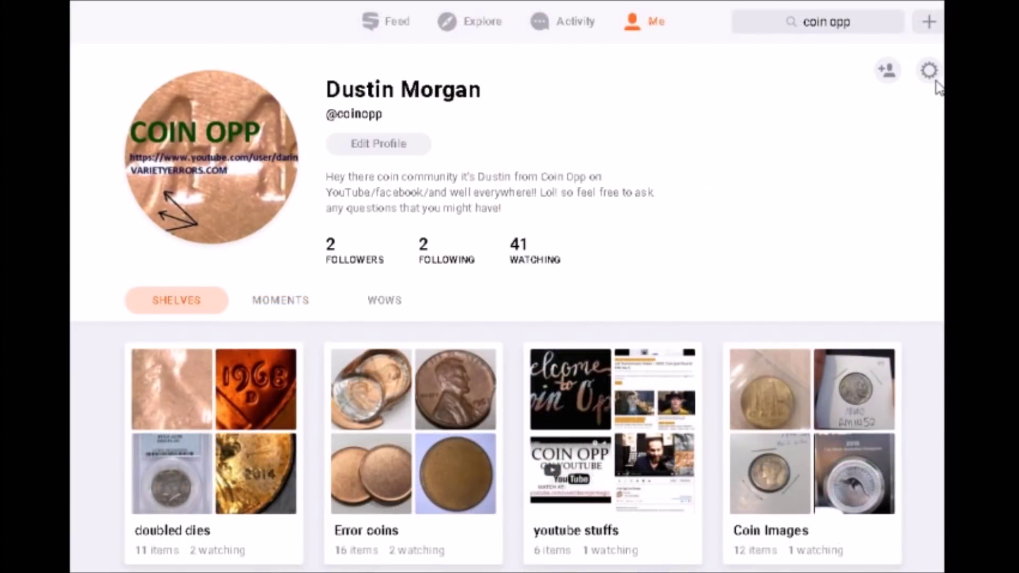
{"action": "left_click", "coordinate": [933, 77]}
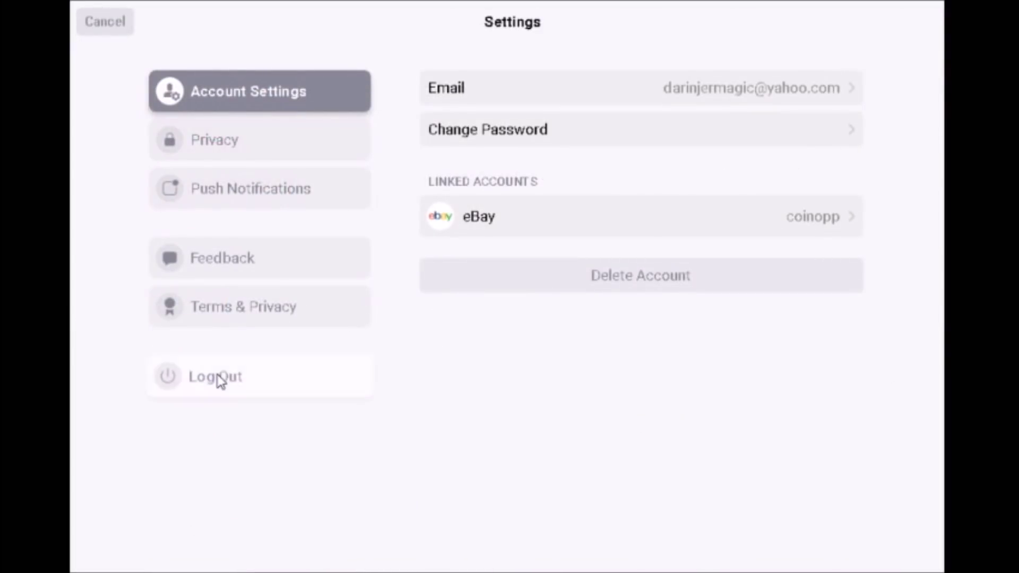
- Log out of Snupps and go to the public landing page
{"action": "left_click", "coordinate": [281, 377]}
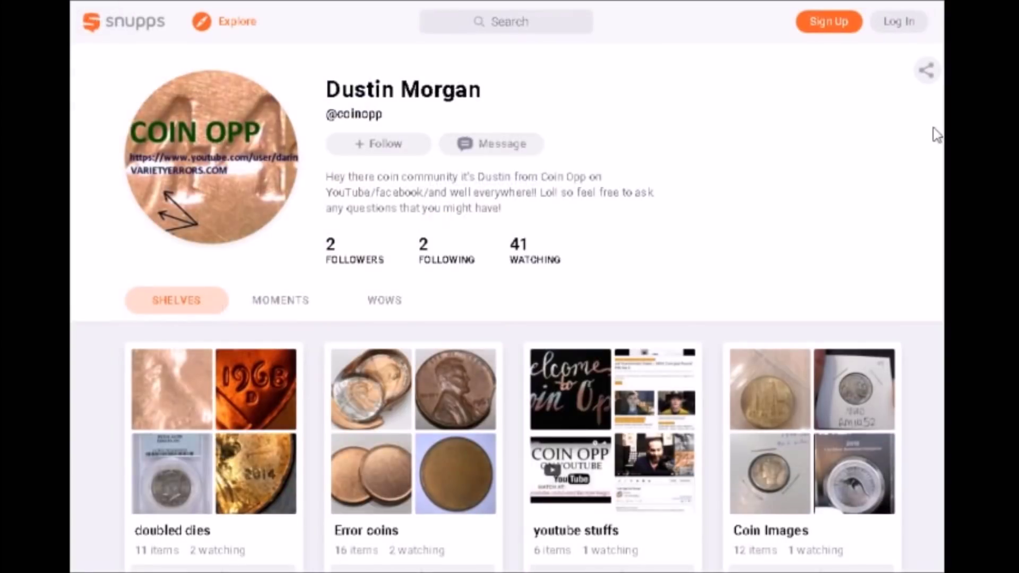
{"action": "left_click", "coordinate": [126, 24]}
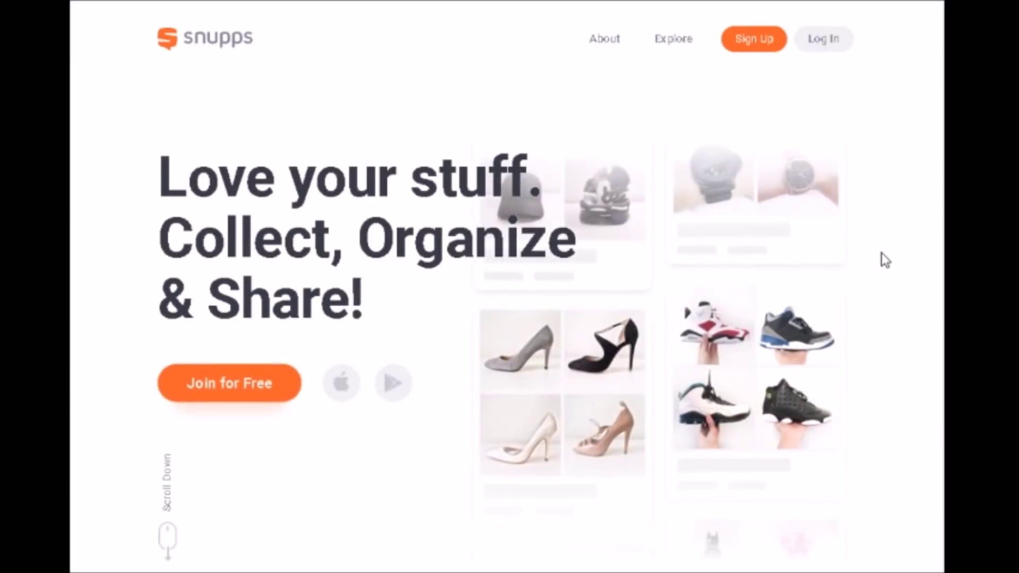